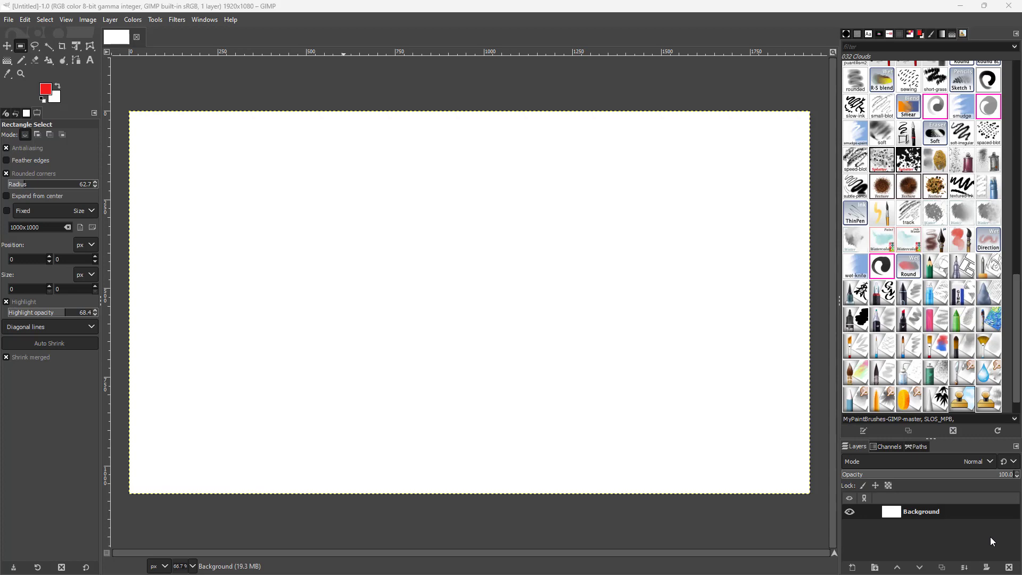
- Add a transparent 1920 × 1080 px layer named TutorTube1 at 85% opacity and activate the Paintbrush tool
left_click(853, 567)
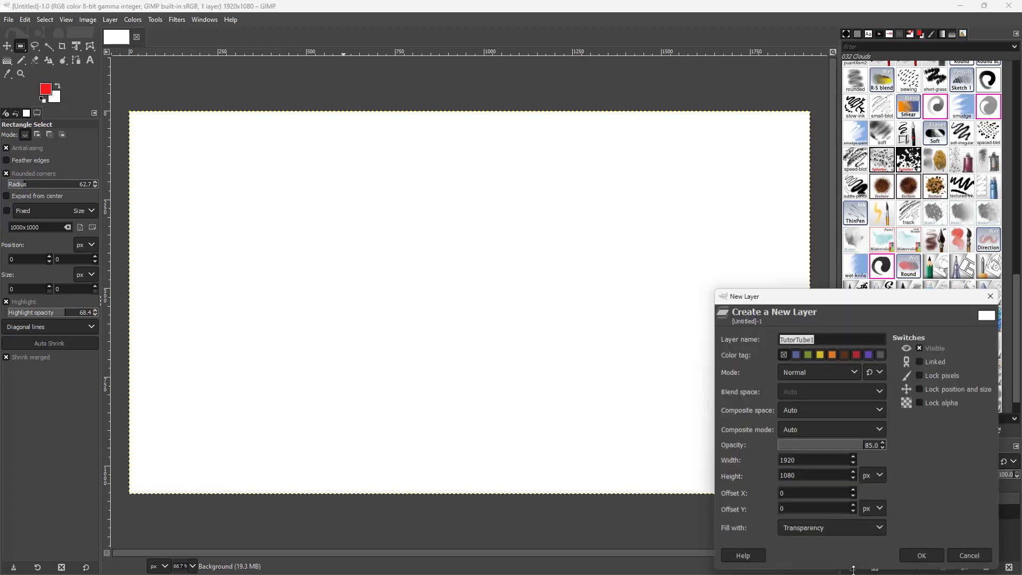
left_click(932, 557)
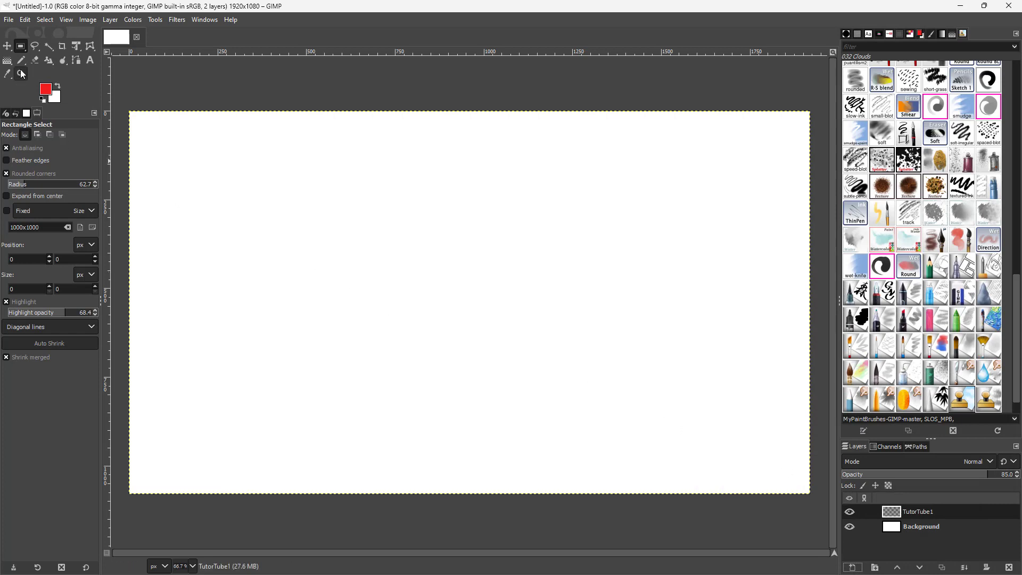
mouse_move(25, 62)
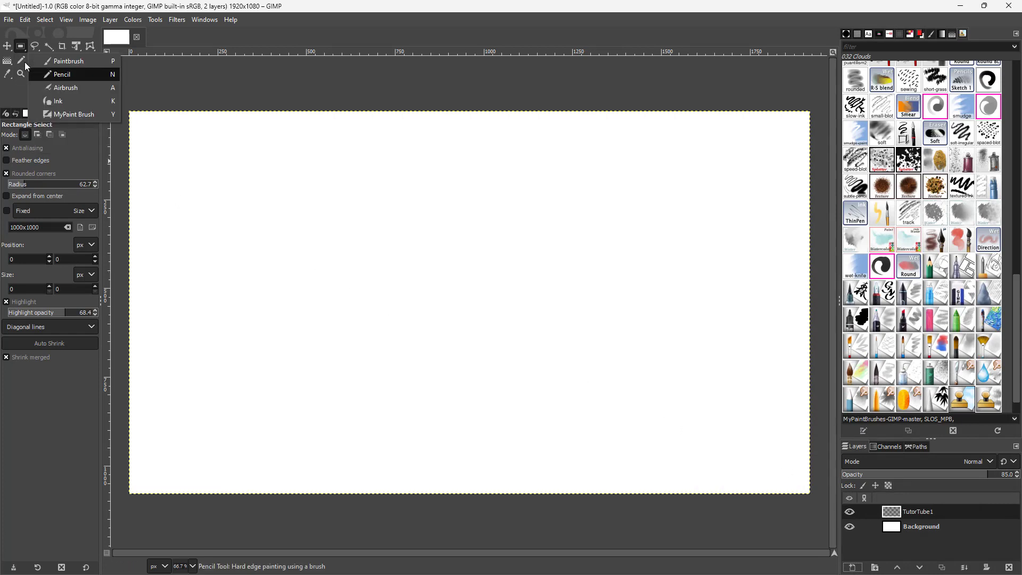
left_click(56, 60)
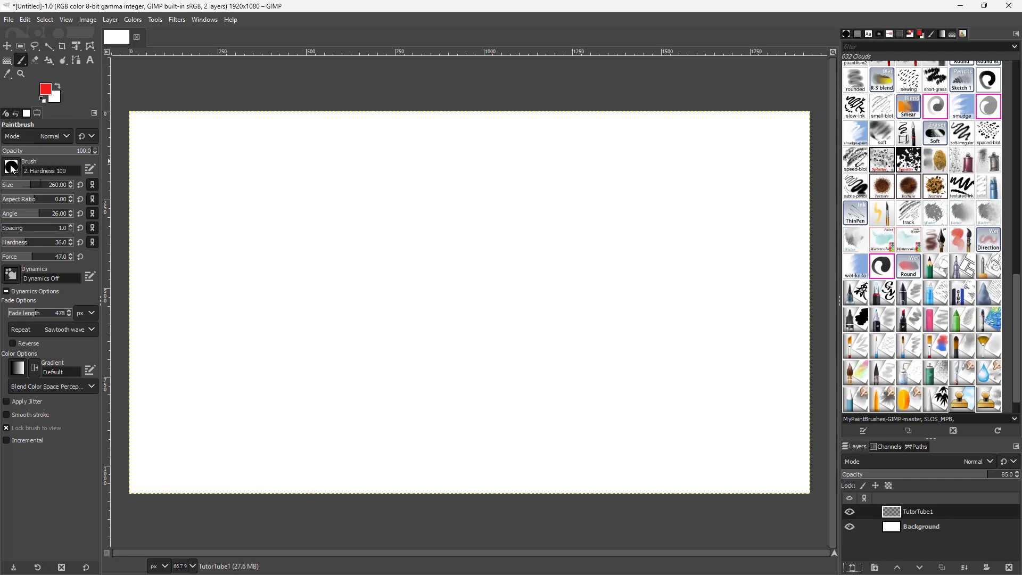
- Set the foreground color to teal 2bb8b2
left_click(50, 89)
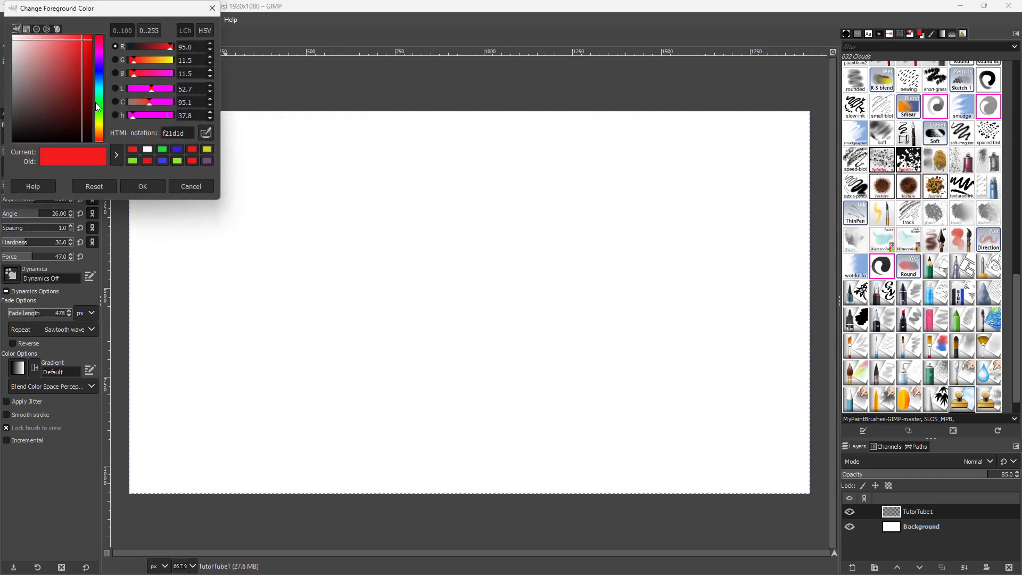
left_click_drag(97, 106, 80, 73)
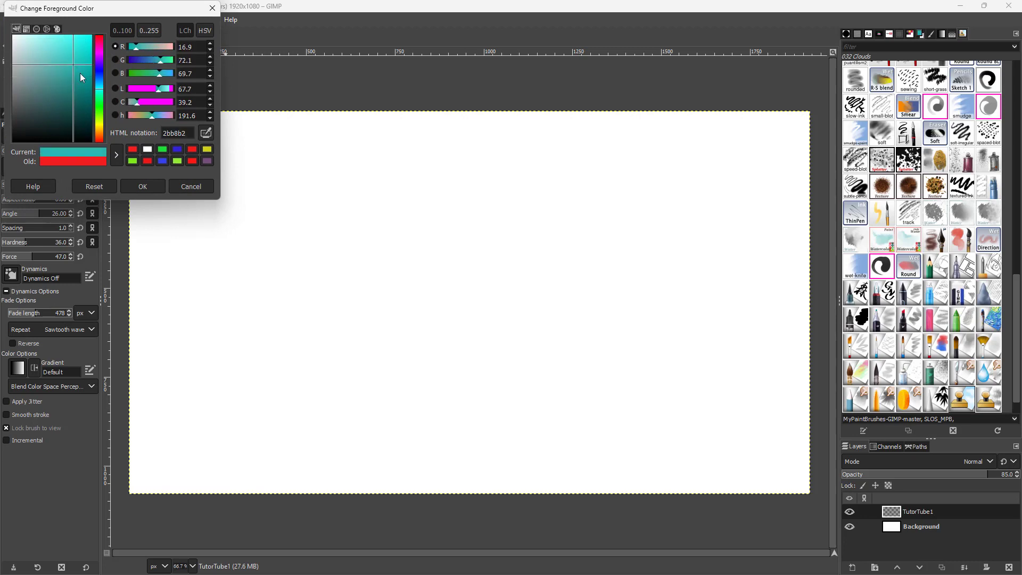
left_click(143, 187)
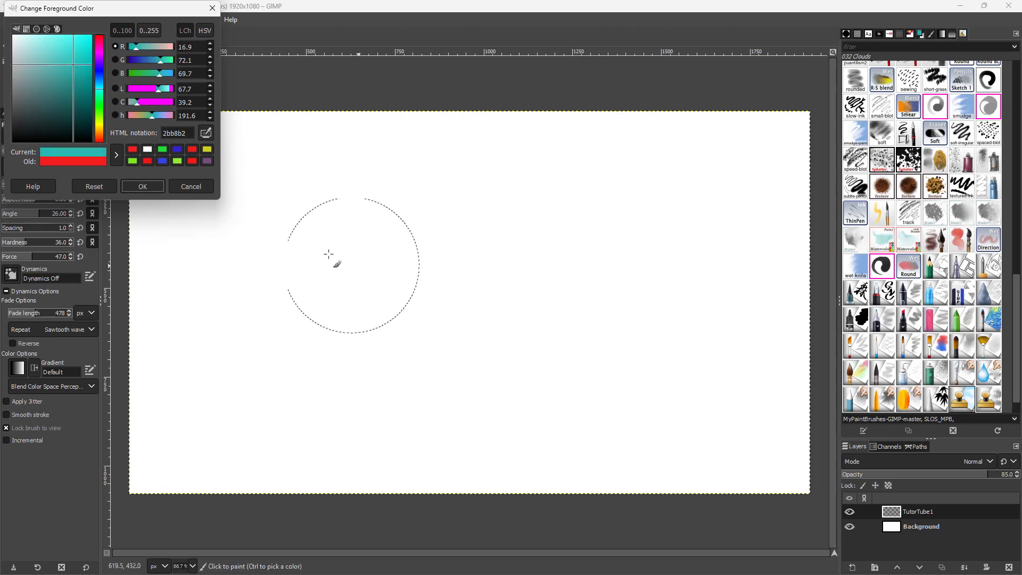
left_click(143, 187)
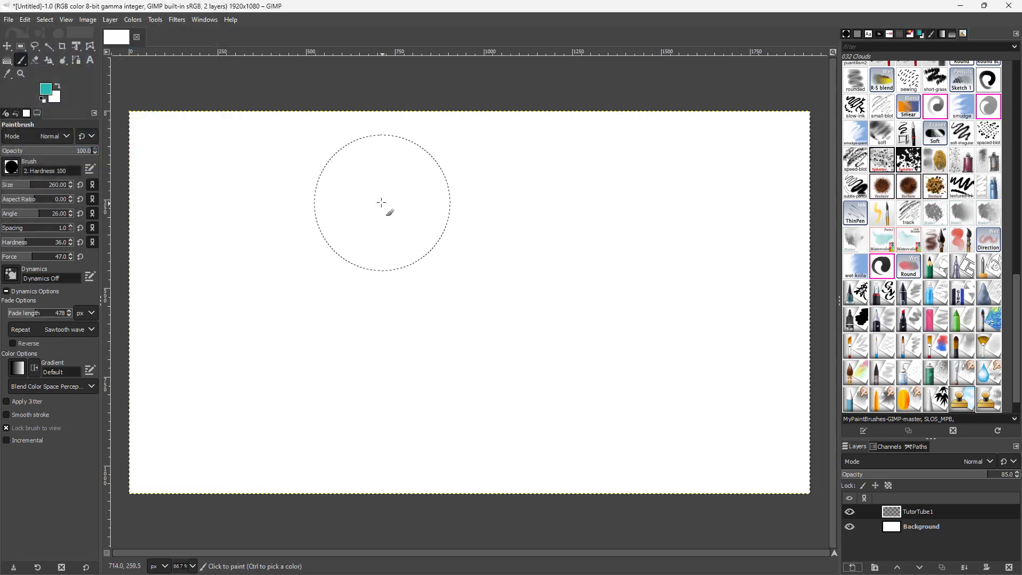
- Paint a large soft-edged teal oval on the TutorTube1 layer, plus two separate dabs to the right of it
mouse_move(383, 208)
left_mouse_down()
mouse_move(326, 264)
mouse_move(363, 312)
mouse_move(480, 287)
mouse_move(450, 223)
mouse_move(379, 273)
mouse_move(464, 324)
mouse_move(535, 272)
mouse_move(456, 196)
mouse_move(334, 241)
mouse_move(342, 301)
mouse_move(451, 342)
mouse_move(495, 336)
mouse_move(533, 224)
mouse_move(549, 202)
mouse_move(519, 260)
mouse_move(578, 211)
mouse_move(543, 223)
mouse_move(556, 285)
mouse_move(466, 350)
mouse_move(481, 276)
mouse_move(446, 264)
left_mouse_up()
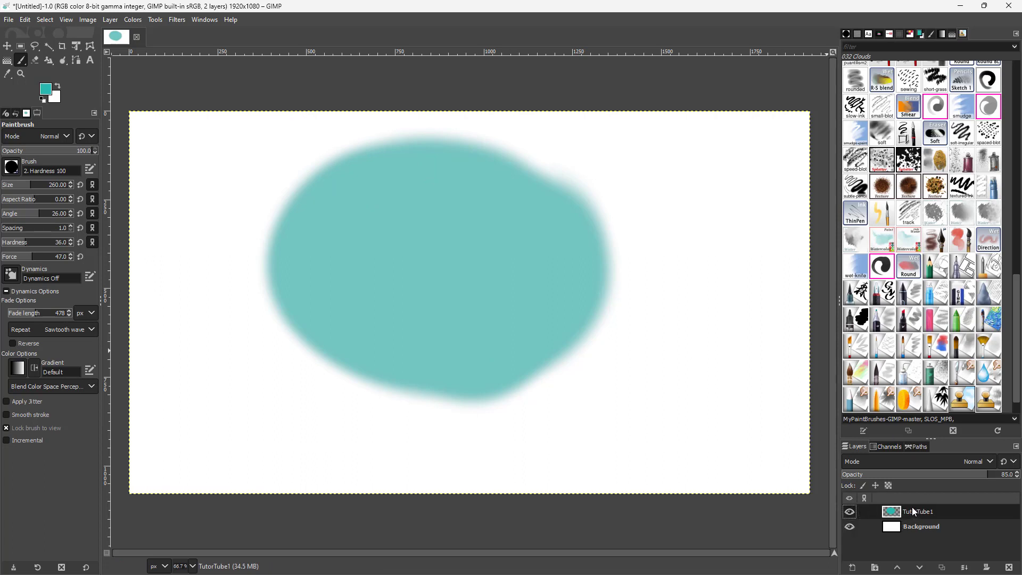
left_click(642, 353)
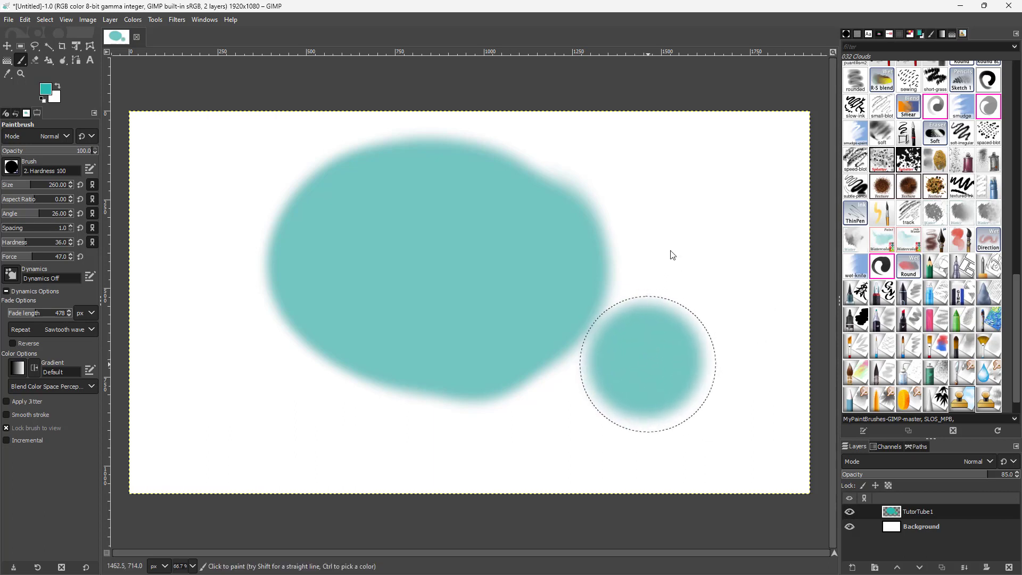
left_click(674, 215)
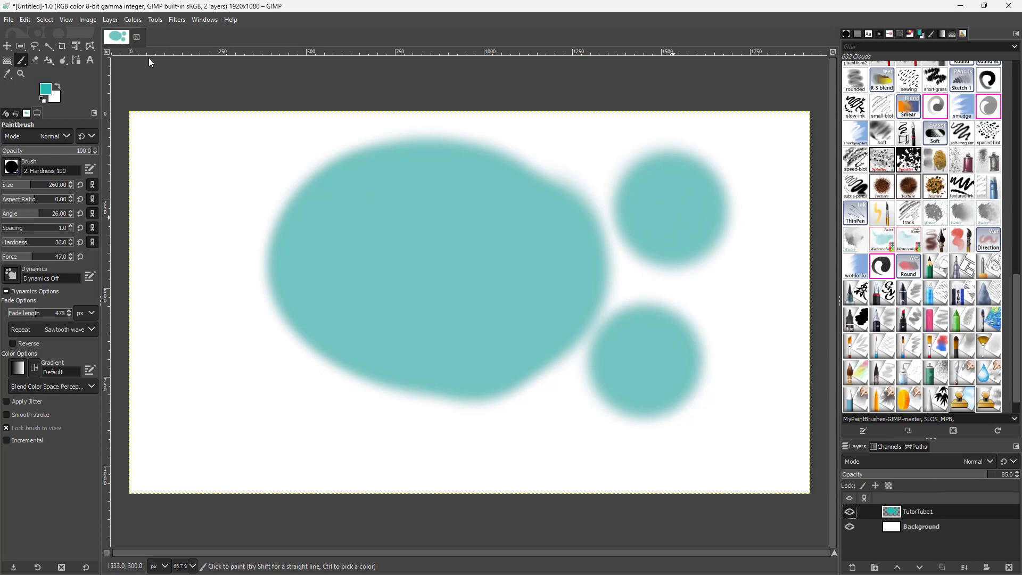
- Try a Drop Shadow on the painted TutorTube1 layer with linked X and Y offsets of about -20.9
left_click(183, 20)
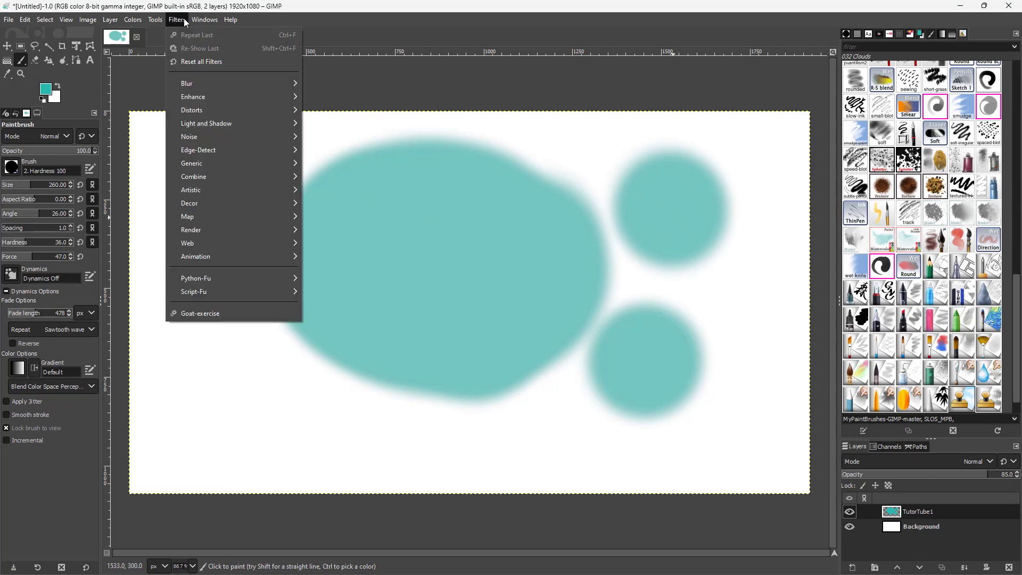
mouse_move(245, 130)
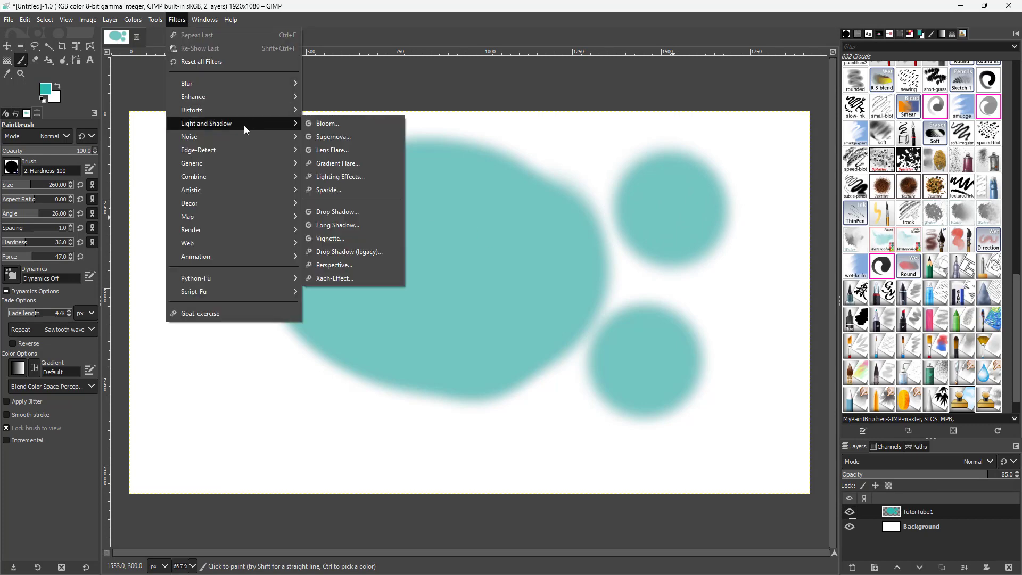
left_click(347, 216)
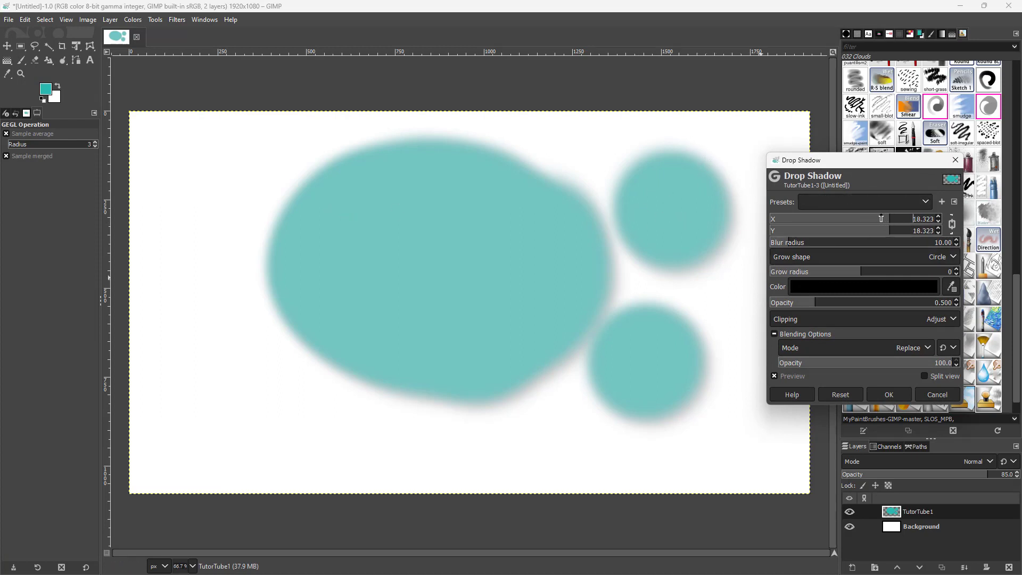
left_click_drag(893, 220, 808, 221)
left_click(951, 224)
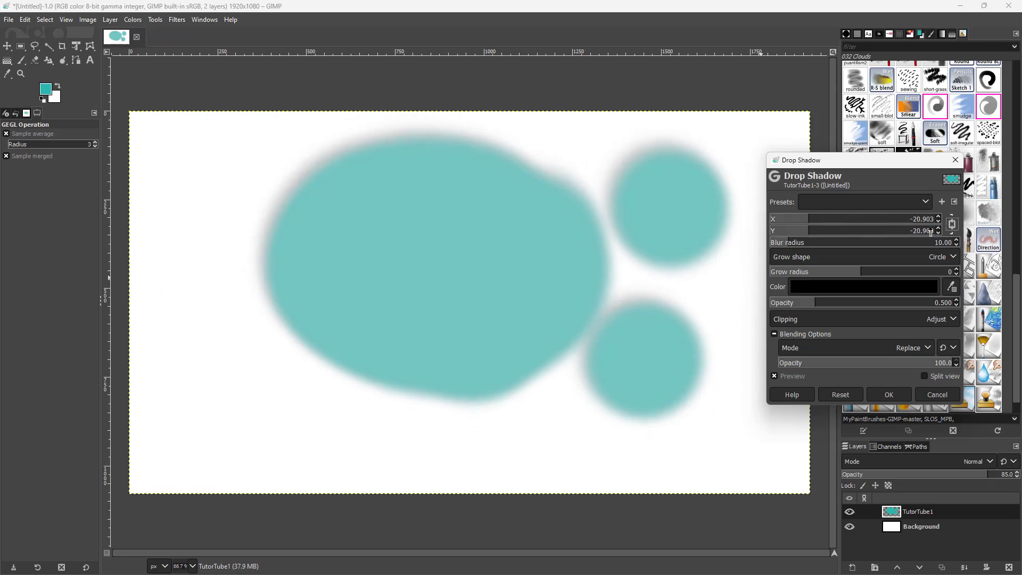
- Unlink the shadow offsets and set X to about 30.97, Y to about 36.13 and the blur radius to 0
left_click(951, 224)
left_click_drag(803, 229, 926, 236)
left_click_drag(832, 221, 762, 245)
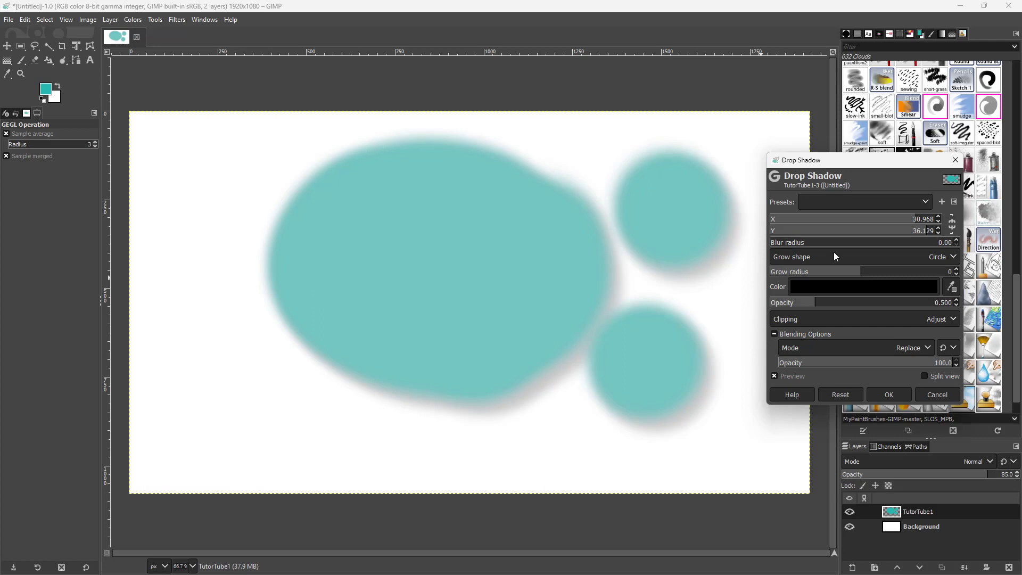
- Change the shadow's grow shape to Square and its blur radius to about 22.4
left_click(945, 257)
left_click(937, 256)
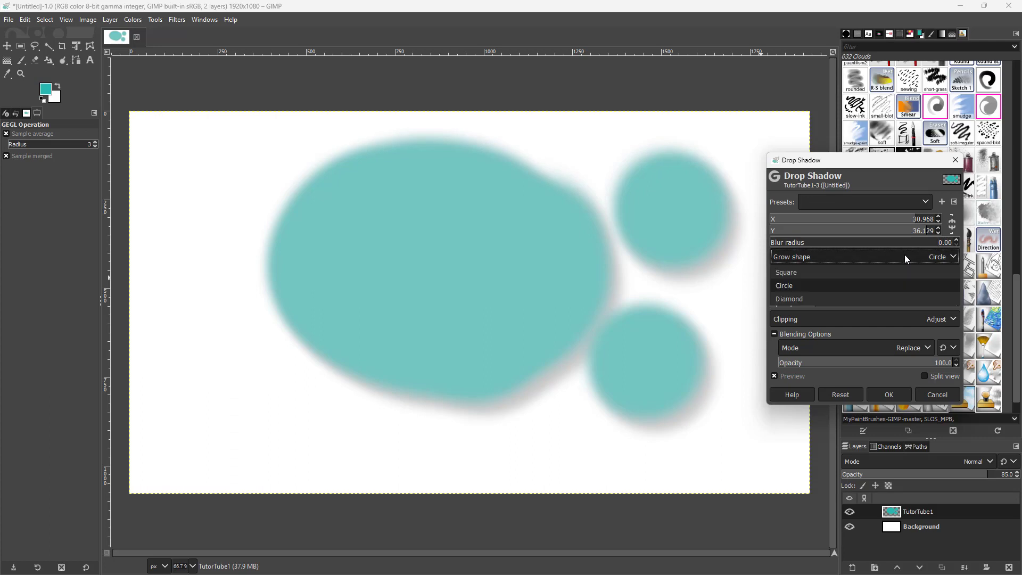
left_click(820, 270)
left_click(825, 245)
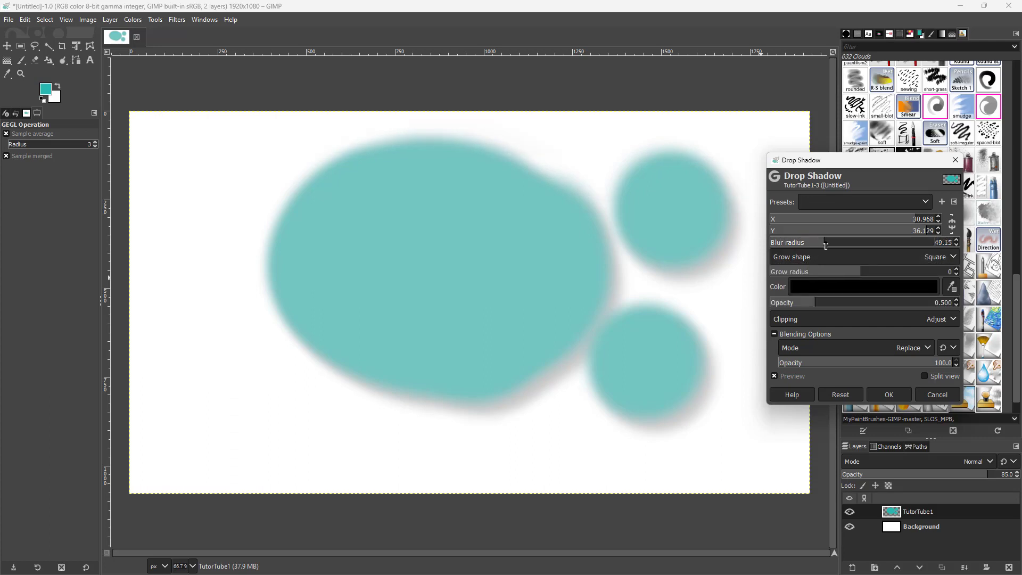
left_click_drag(826, 246, 802, 245)
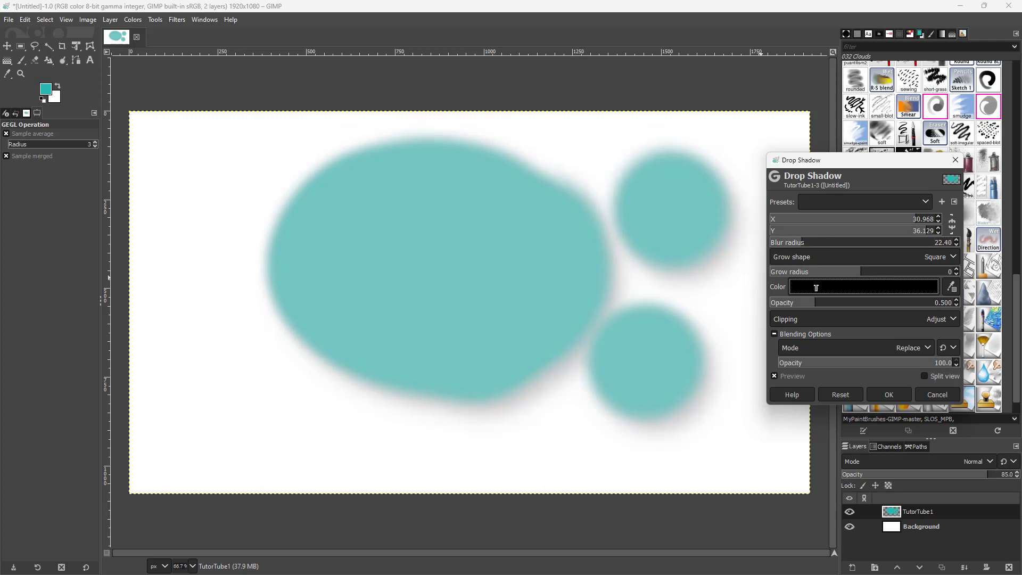
- Try a distant shadow with X about 293.4, Y about 145.3 and opacity about 0.919, and cancel the Drop Shadow
left_click_drag(829, 302, 901, 300)
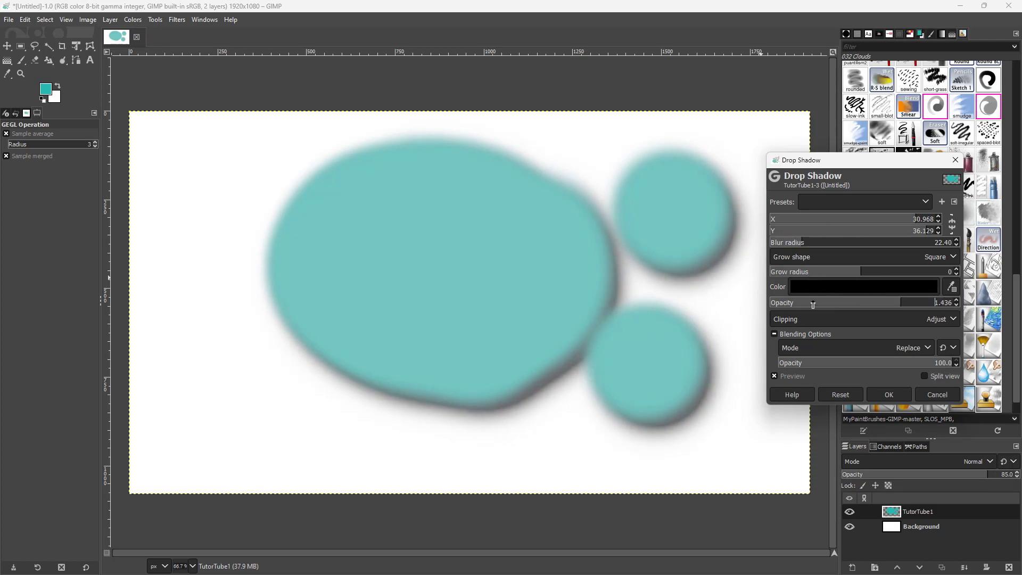
left_click_drag(842, 222, 1021, 219)
left_click_drag(909, 230, 1021, 229)
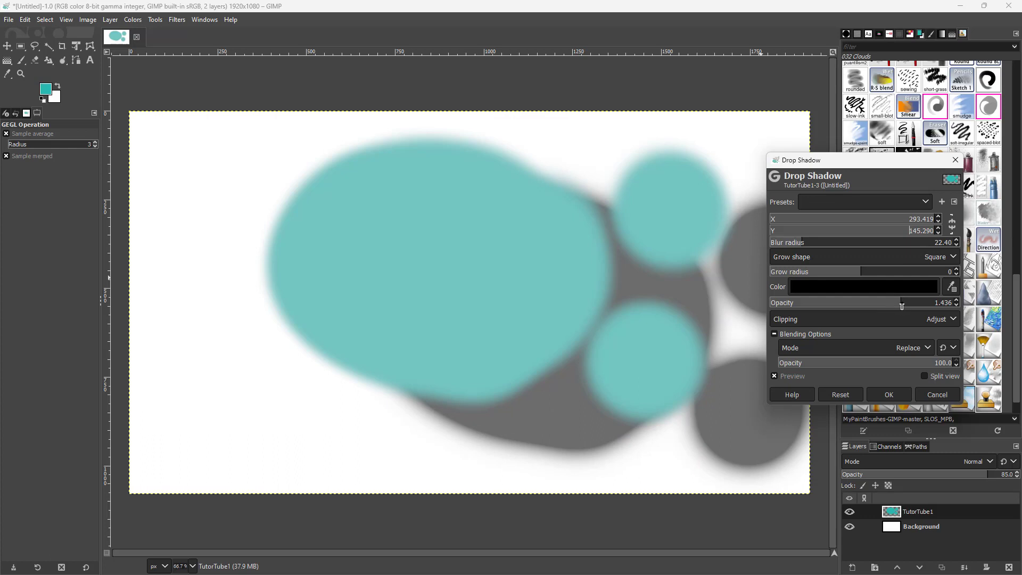
left_click_drag(901, 306, 853, 305)
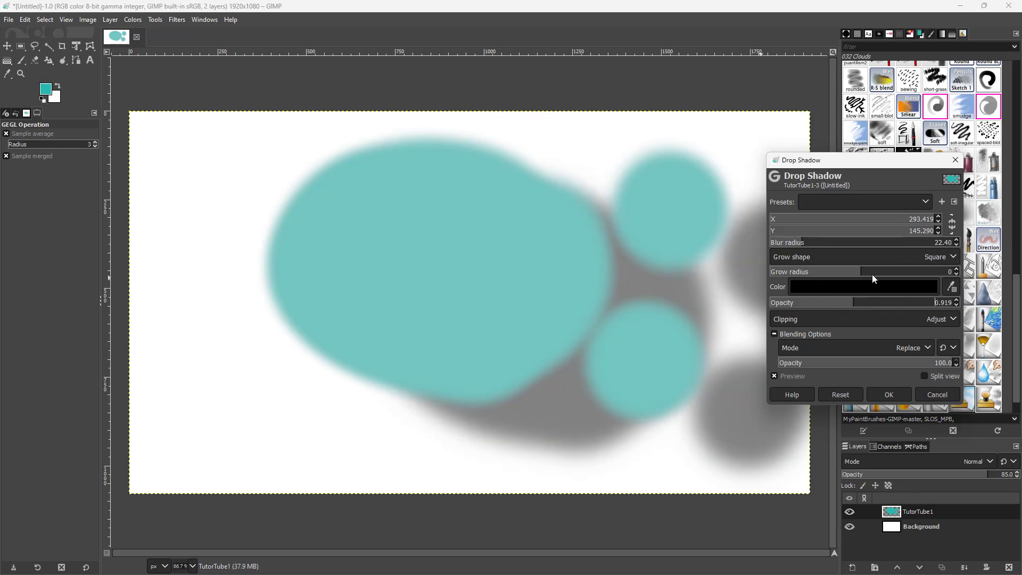
left_click(918, 397)
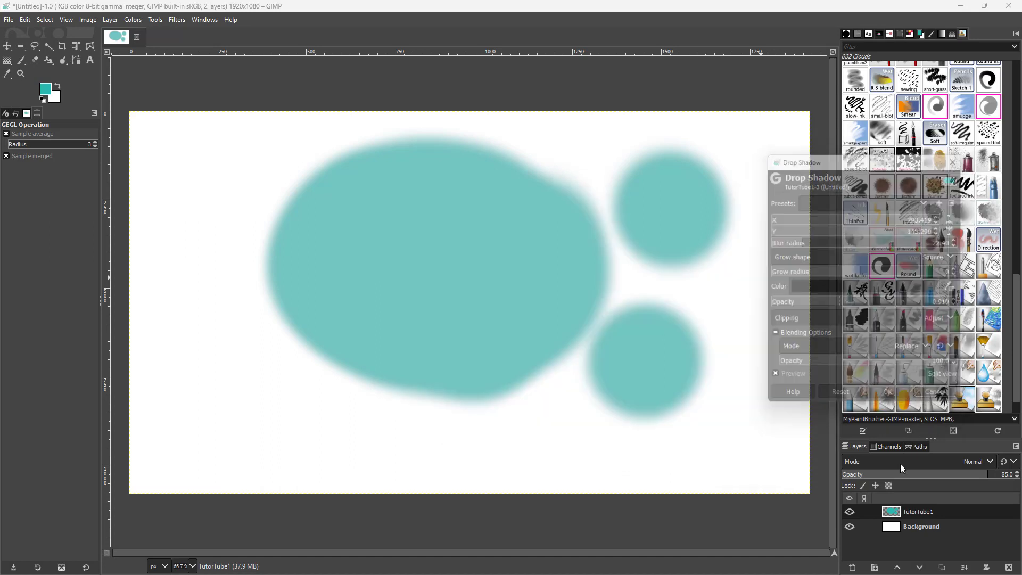
- Hide the TutorTube1 layer and add another transparent layer at 85% opacity above it
left_click(849, 513)
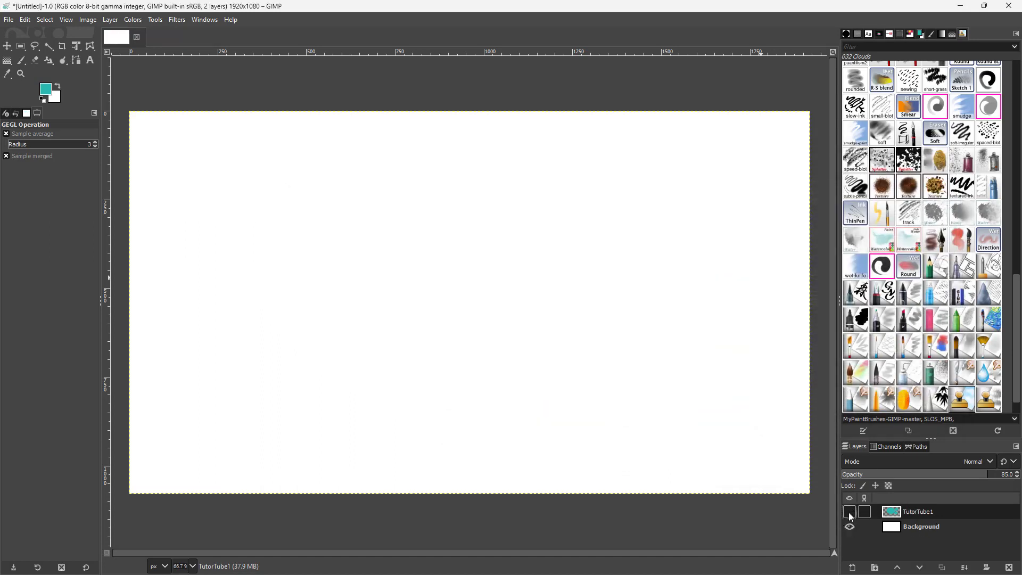
left_click(852, 567)
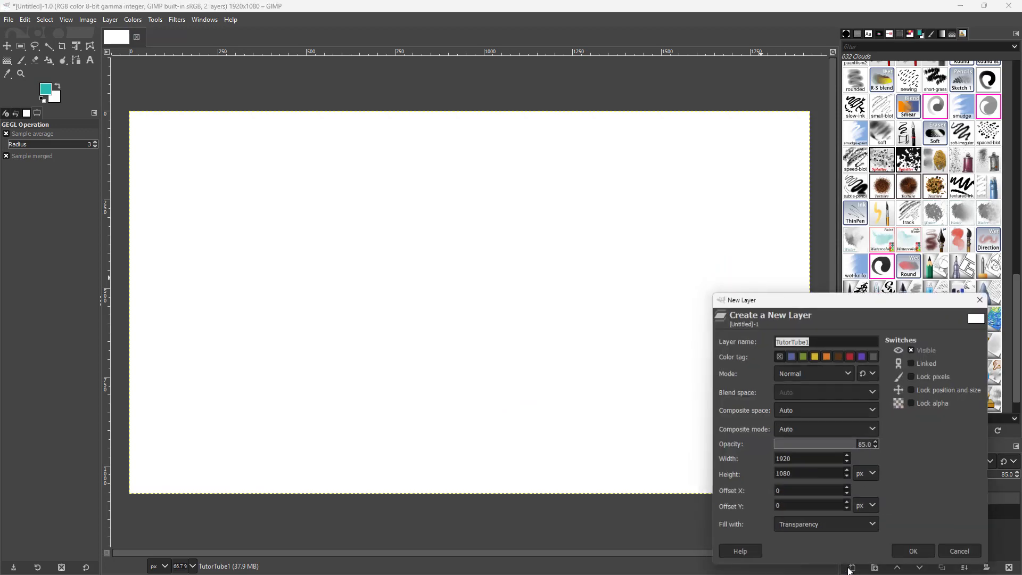
left_click(918, 556)
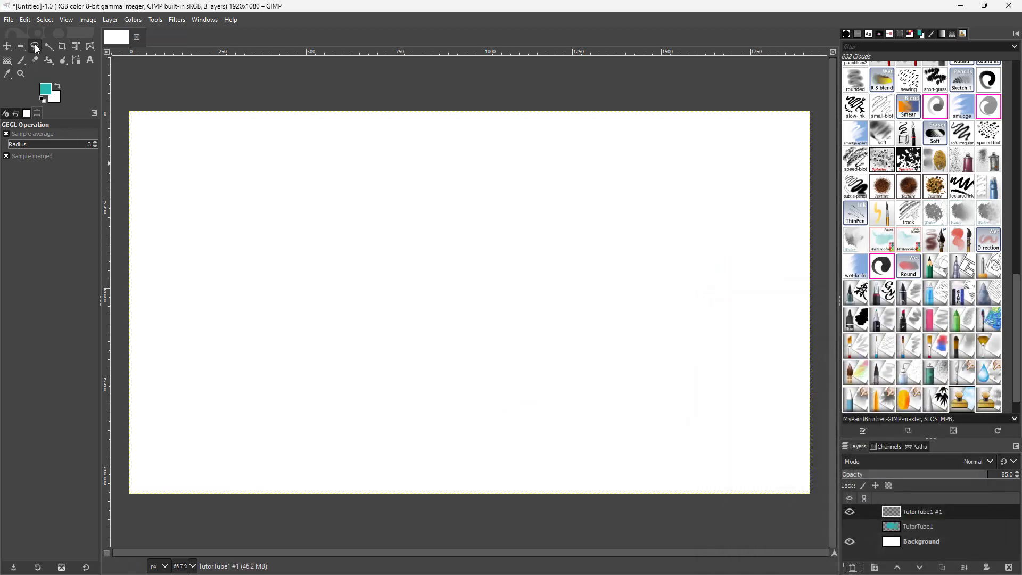
- Paint a hard-edged teal circle on the new layer using the 260 px Paintbrush at hardness 100
left_click_drag(21, 60, 53, 61)
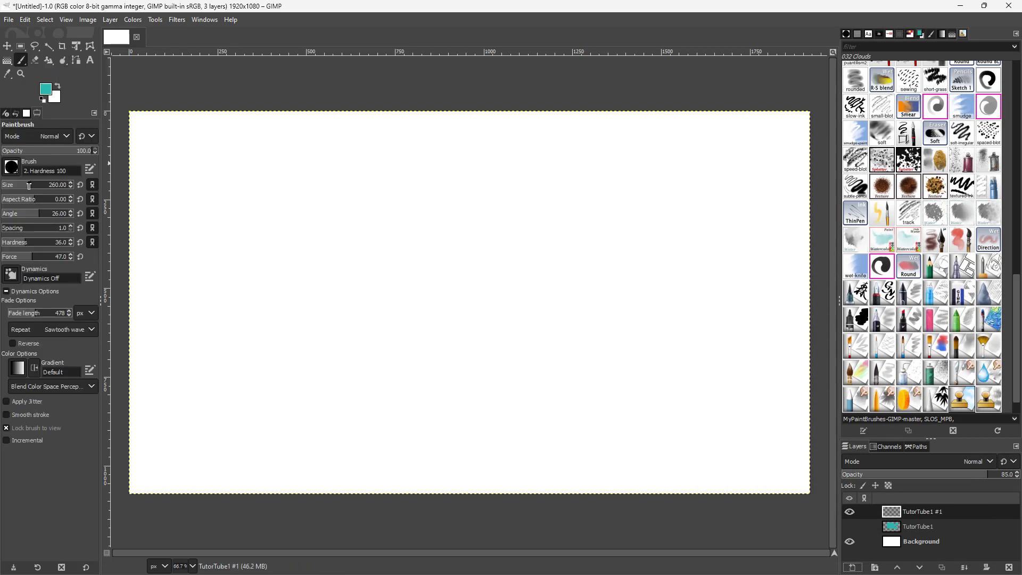
left_click_drag(40, 249, 74, 243)
left_click_drag(370, 253, 405, 260)
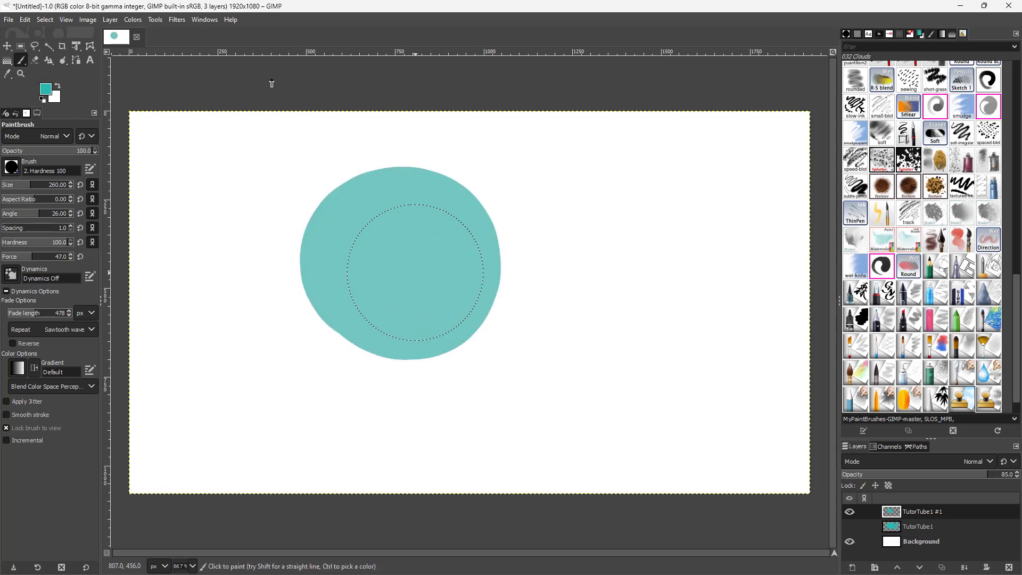
- Start a Drop Shadow on the circle with unlinked offsets X about 47.2 and Y about 39.7 and blur radius about 14.2
left_click(175, 20)
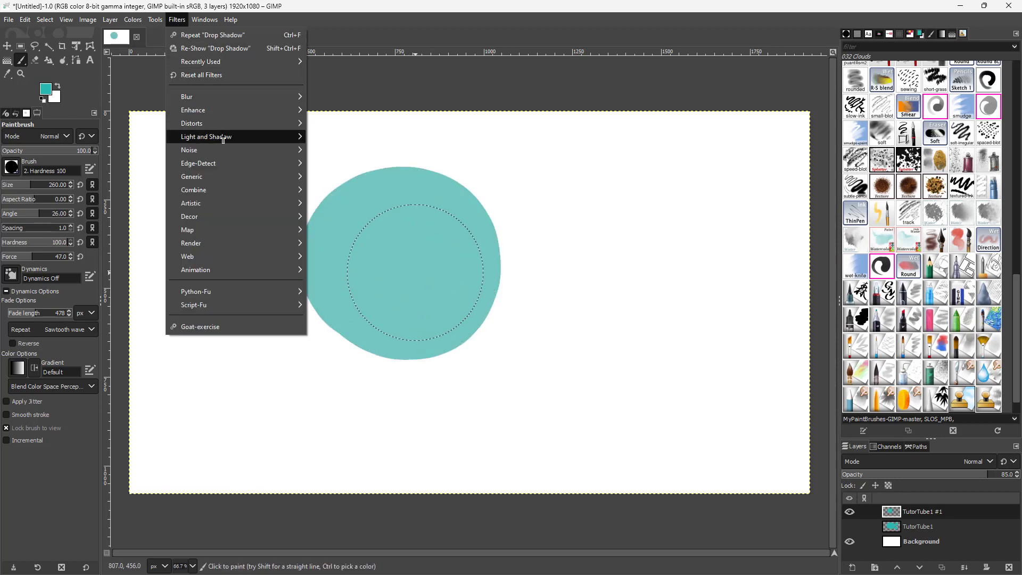
mouse_move(223, 141)
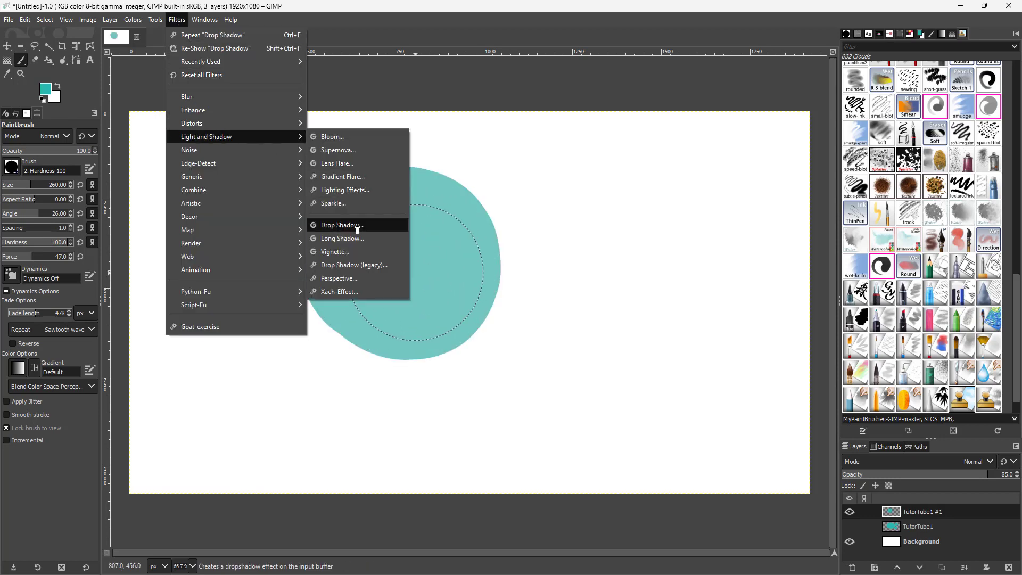
left_click(340, 225)
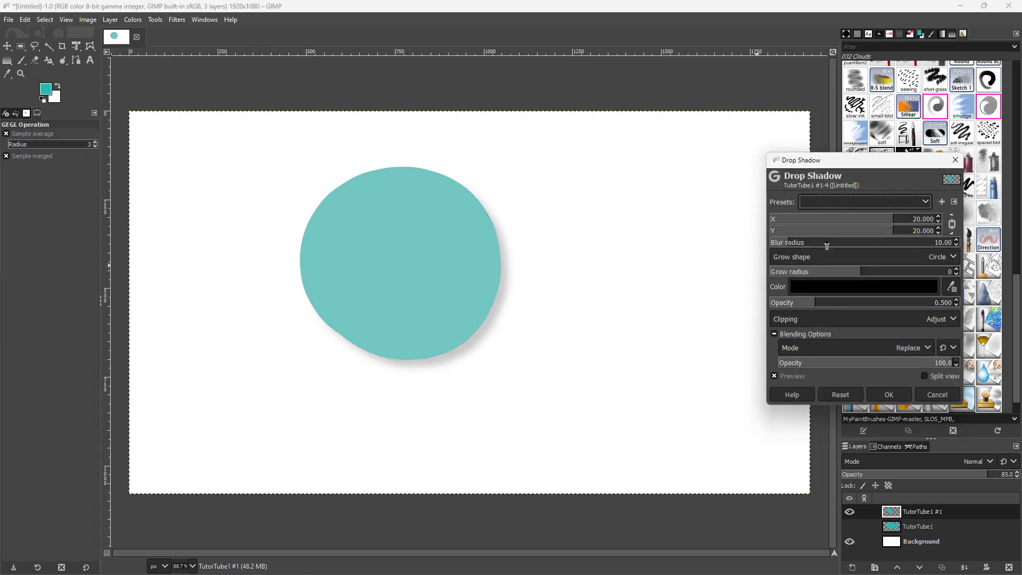
left_click_drag(913, 221, 931, 219)
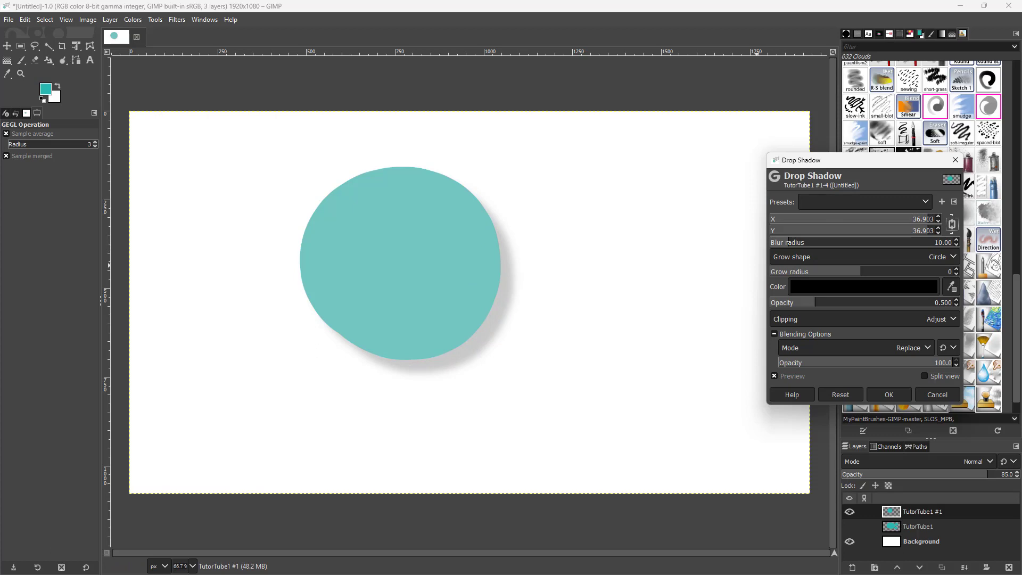
left_click(952, 223)
left_click_drag(924, 220, 794, 243)
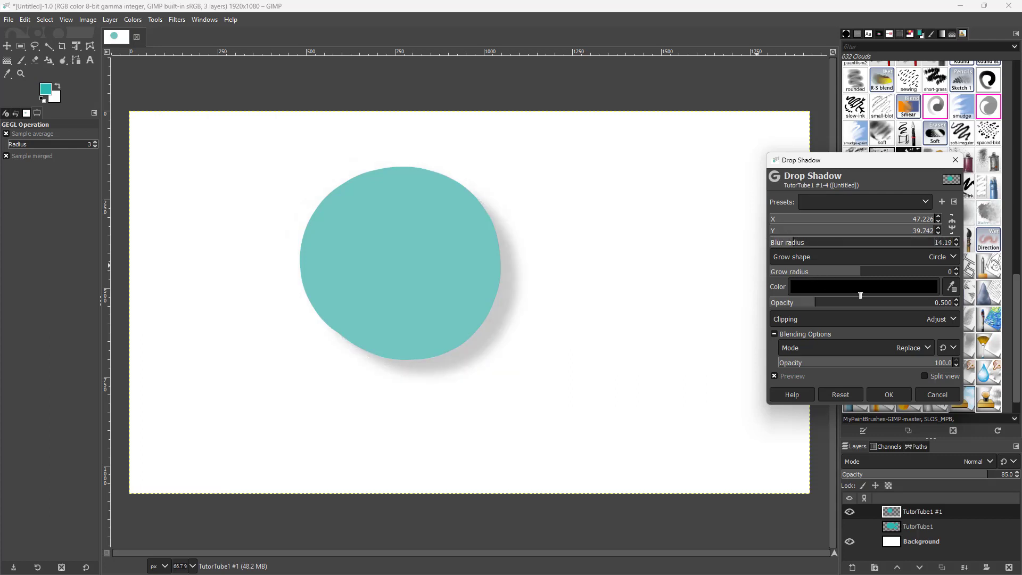
- Set the shadow's opacity to about 1.012, grow radius to 2, grow shape to Diamond and blur radius to about 27.54
left_click_drag(837, 303, 949, 280)
left_click(874, 273)
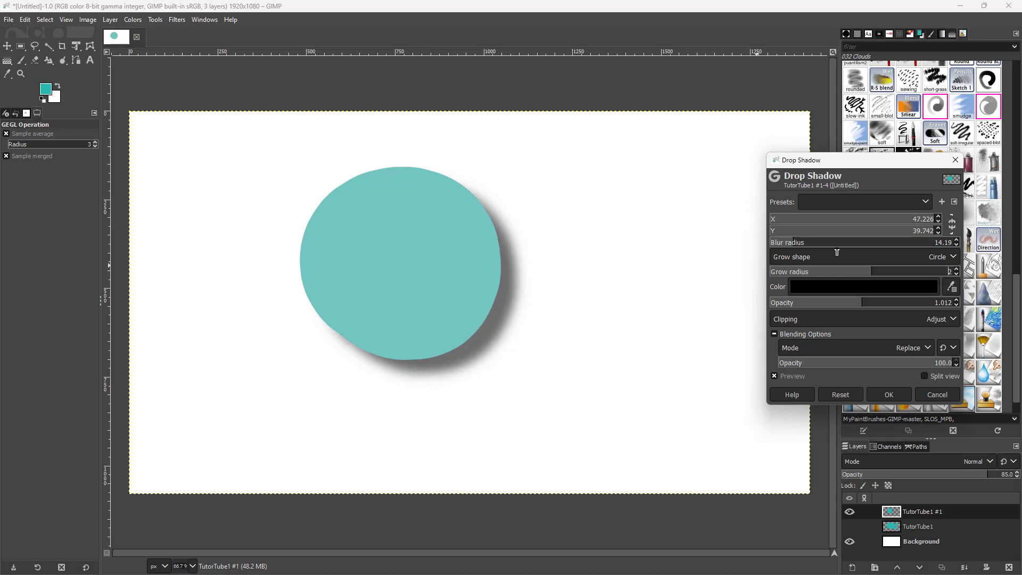
left_click(938, 257)
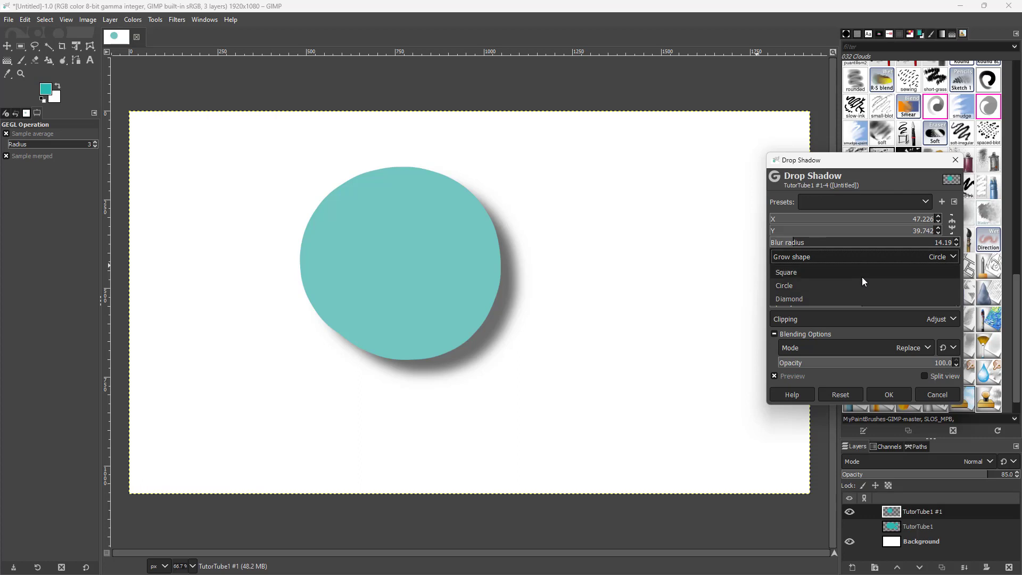
left_click(881, 295)
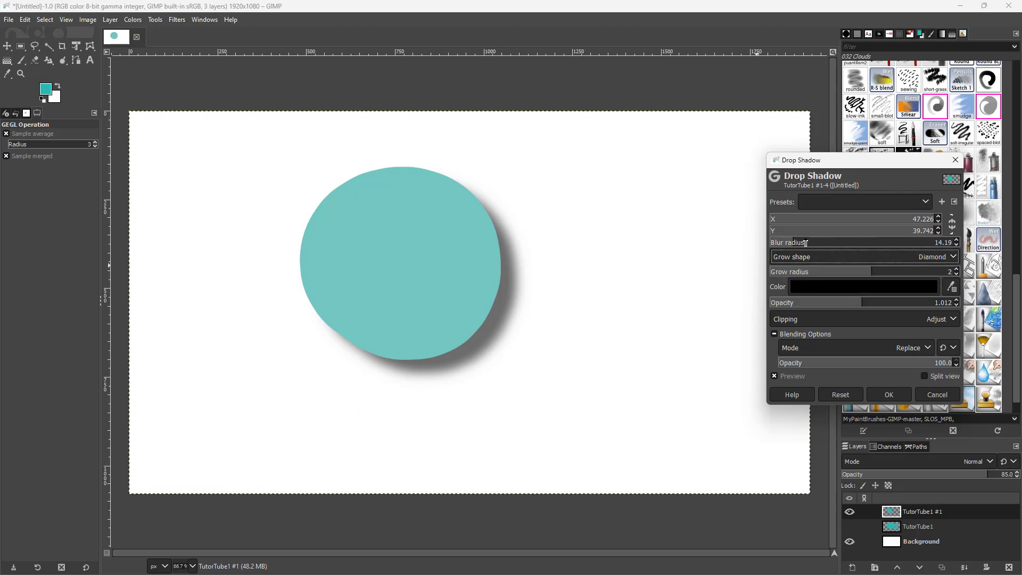
mouse_move(805, 242)
left_mouse_down()
mouse_move(882, 253)
mouse_move(808, 244)
left_mouse_up()
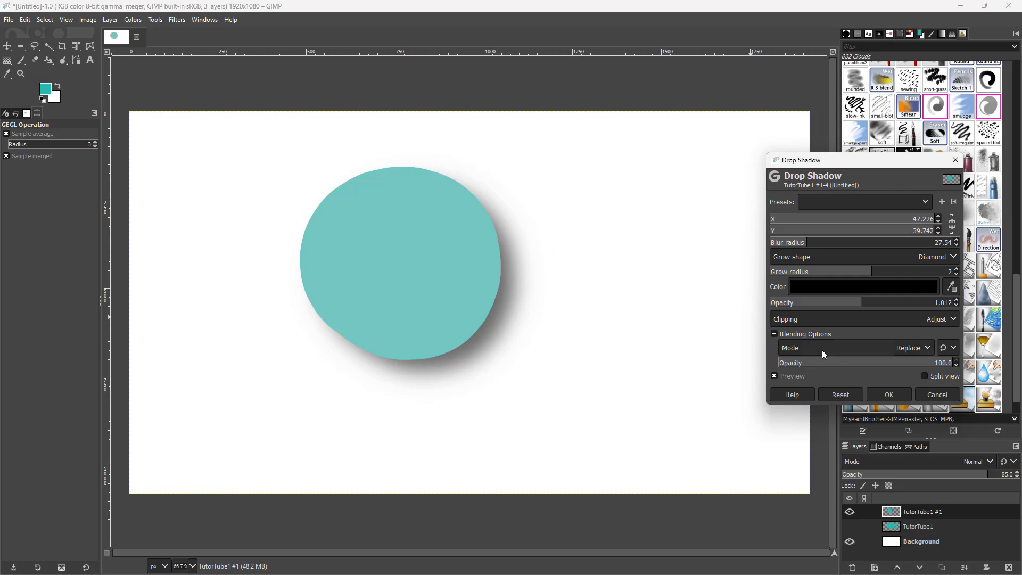
- Try dark red and dark green for the shadow color, and settle on dark blue 154658
left_click(868, 287)
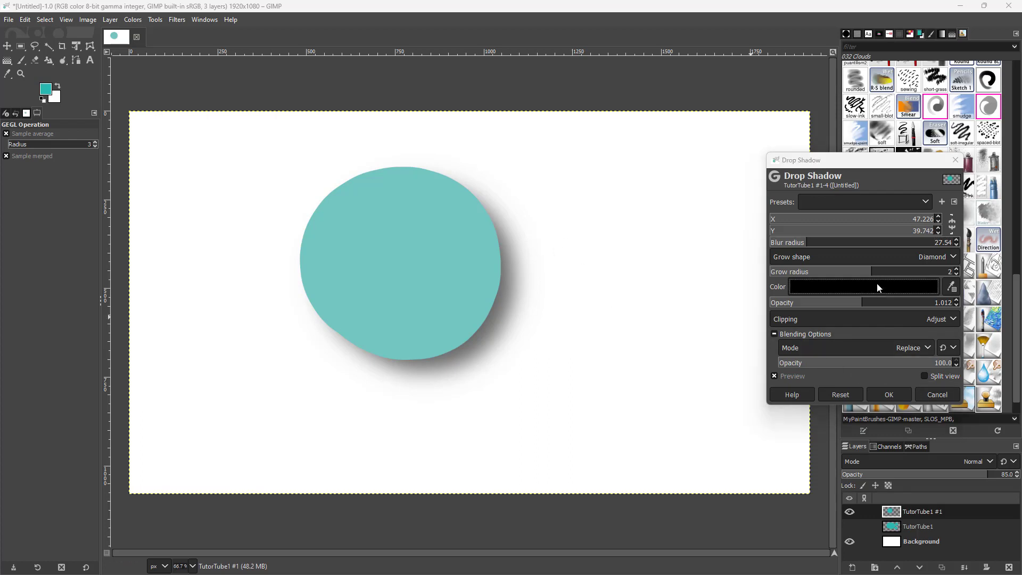
left_click_drag(850, 248, 839, 311)
left_click(843, 313)
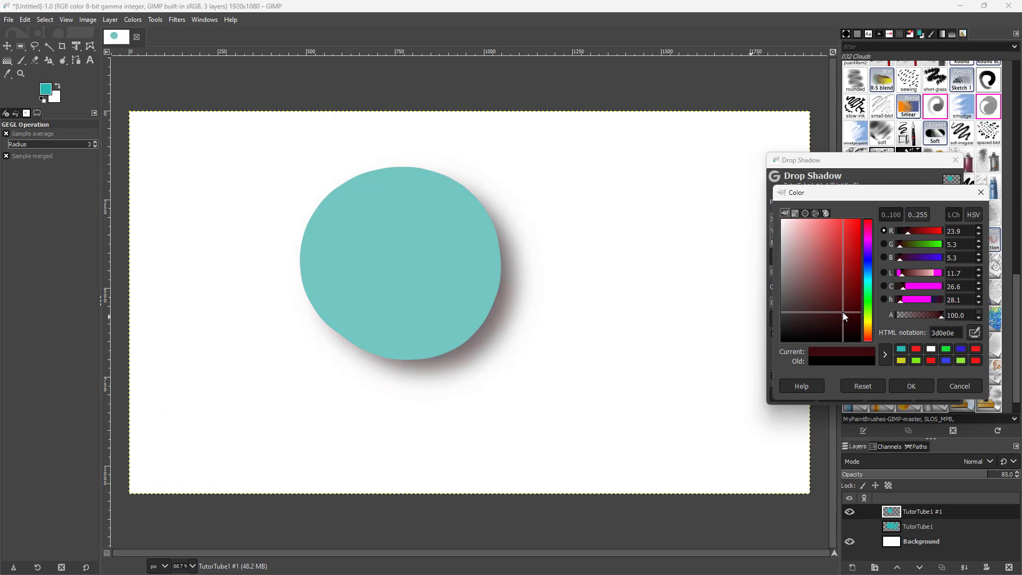
left_click(870, 314)
left_click(842, 301)
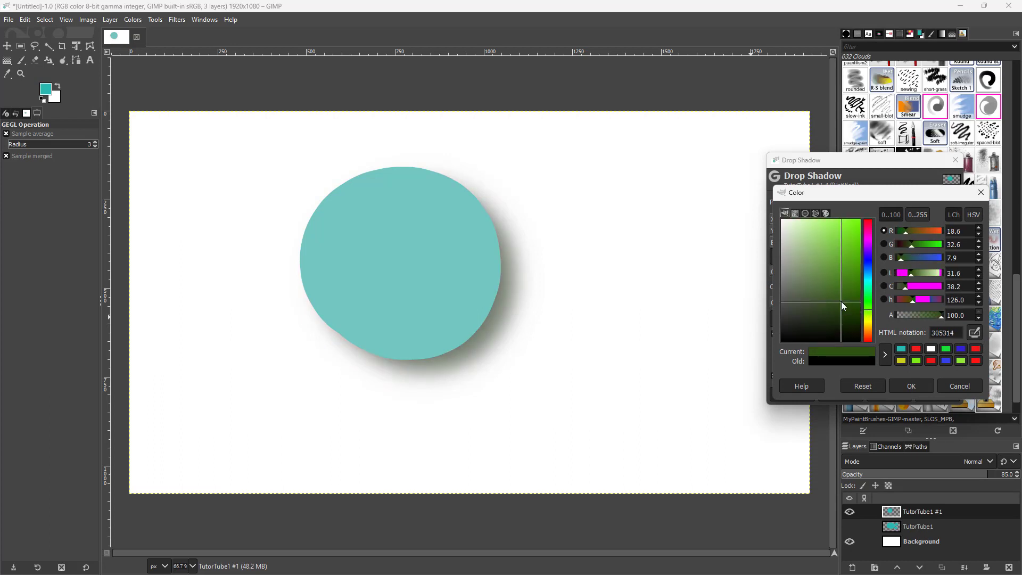
left_click_drag(866, 263, 845, 337)
left_click(842, 299)
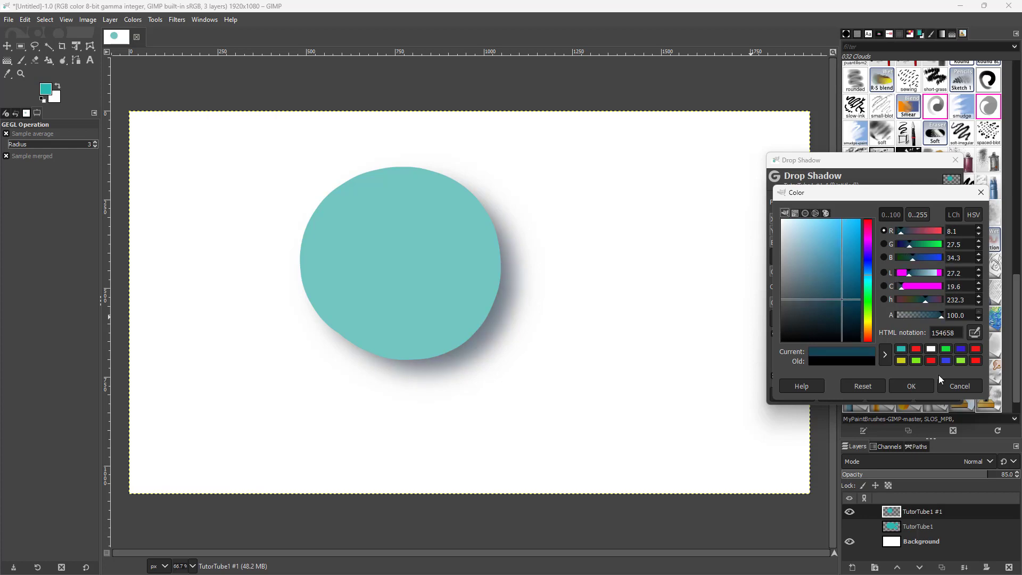
left_click(910, 385)
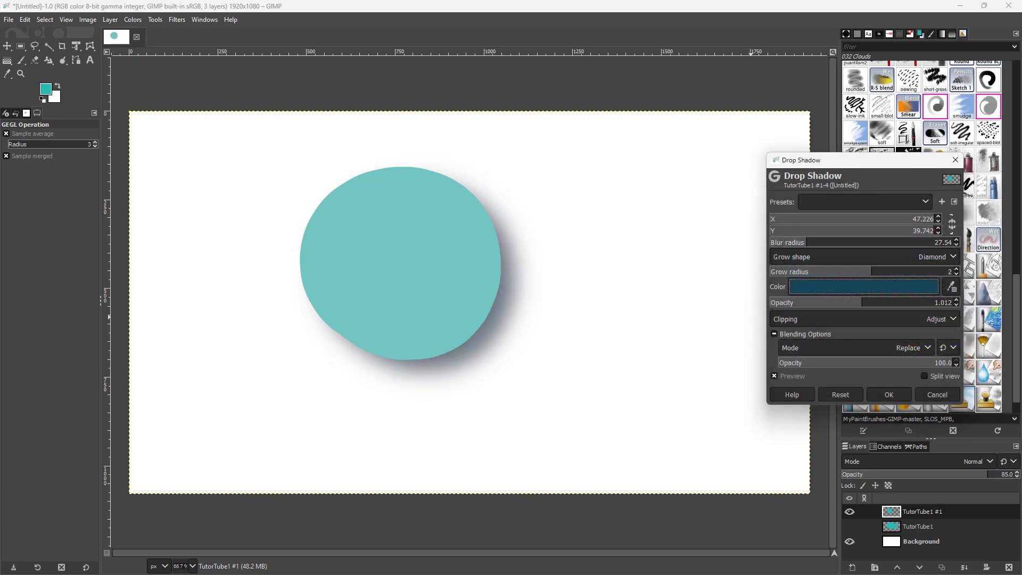
- Compare the circle with and without its shadow using the preview and a movable split view, and apply the Drop Shadow
left_click(774, 376)
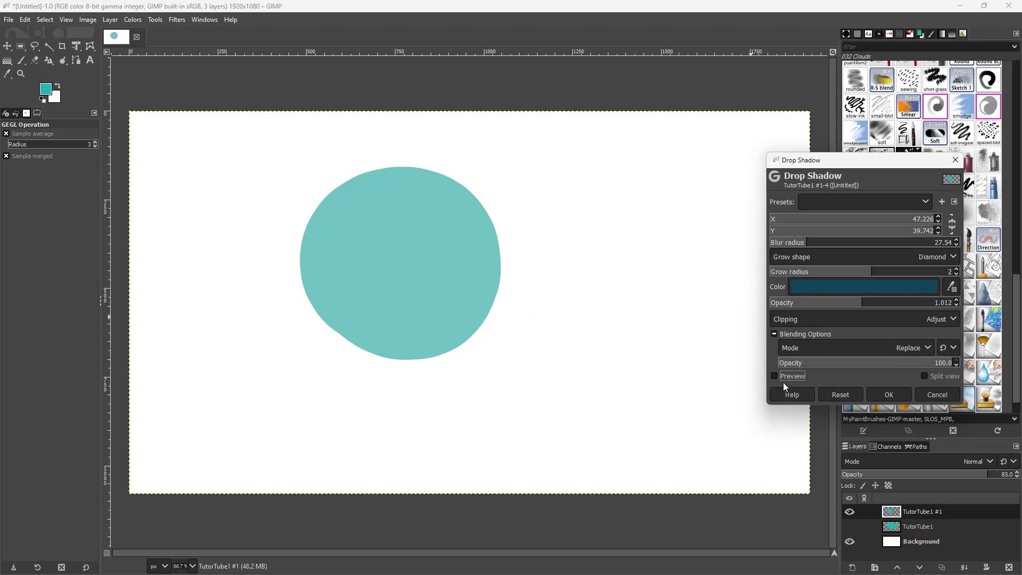
left_click(778, 377)
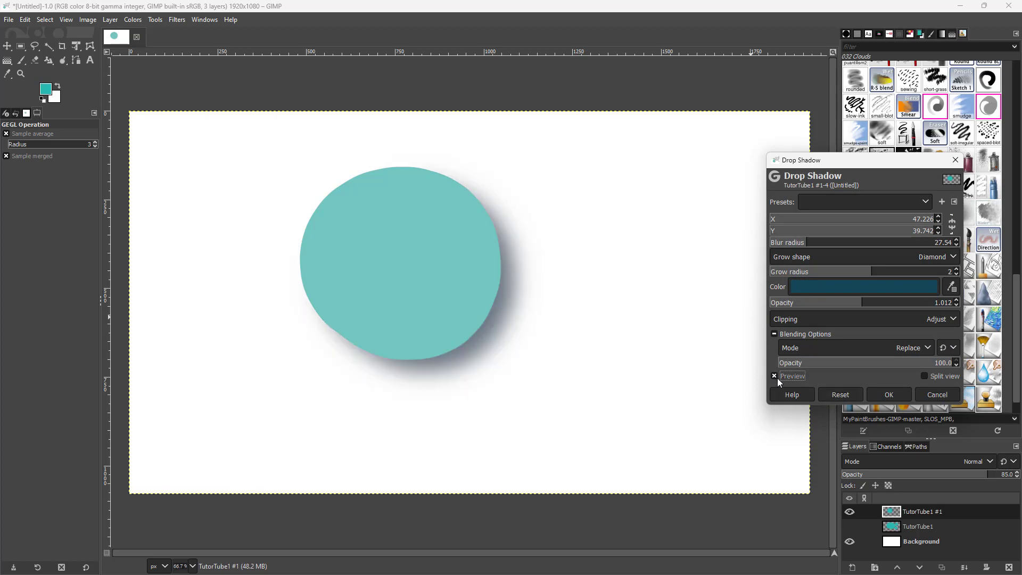
left_click(925, 376)
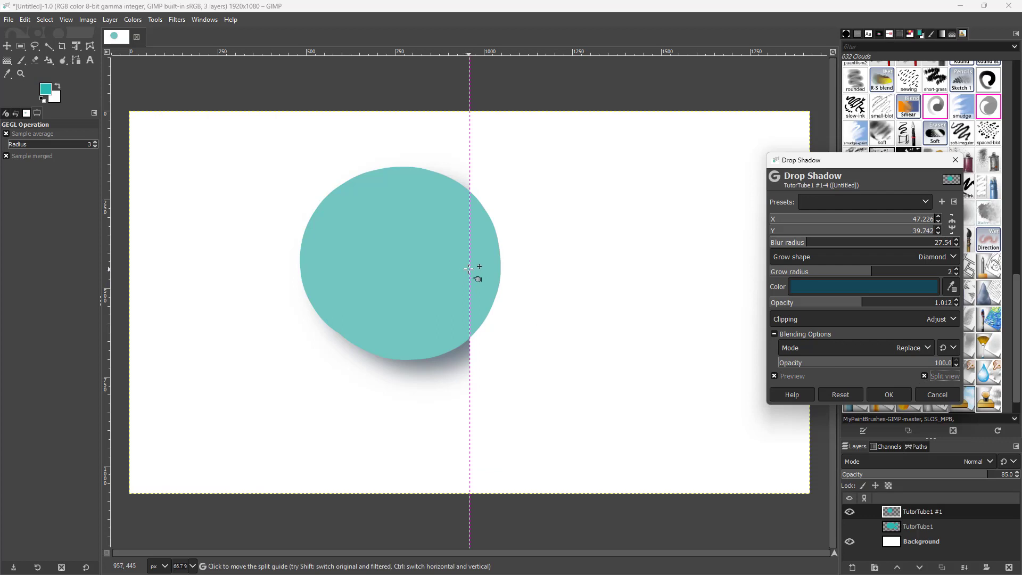
left_click_drag(469, 269, 523, 266)
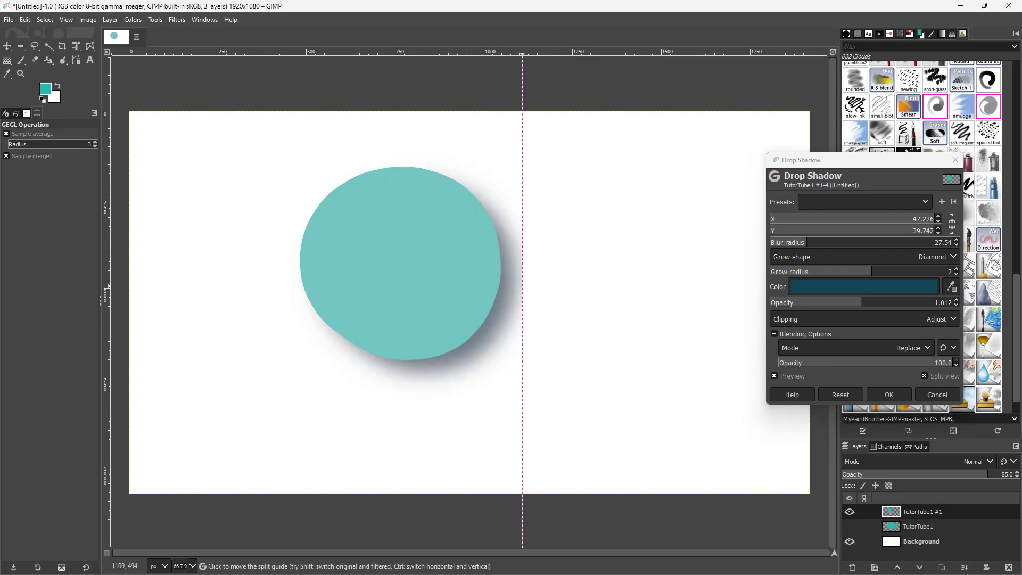
left_click(939, 377)
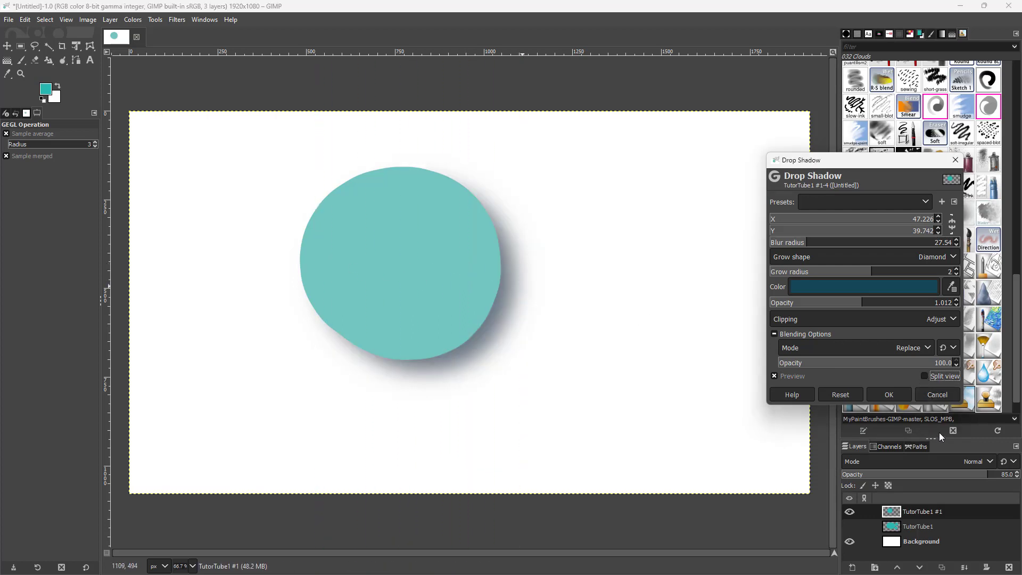
left_click(889, 396)
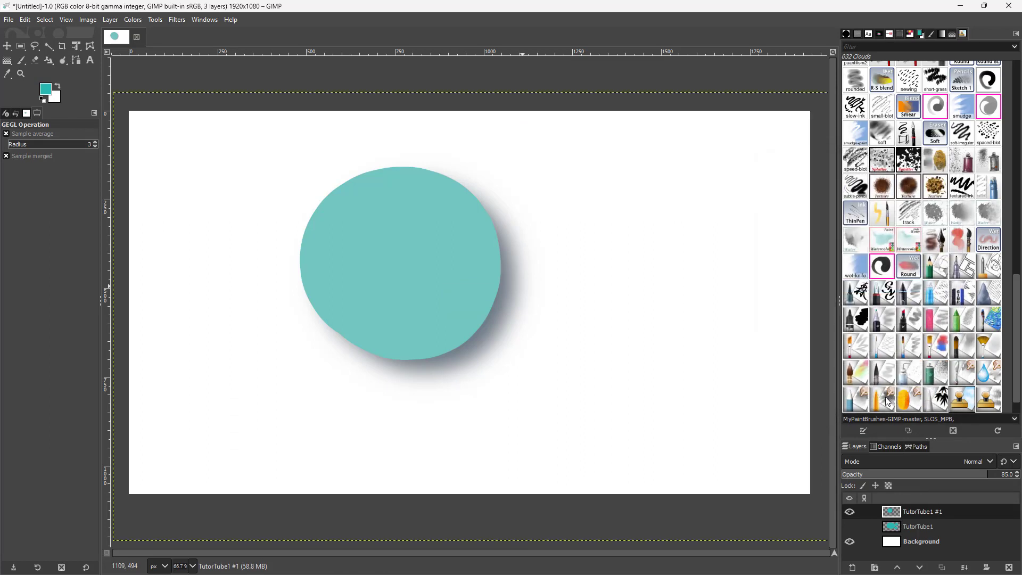